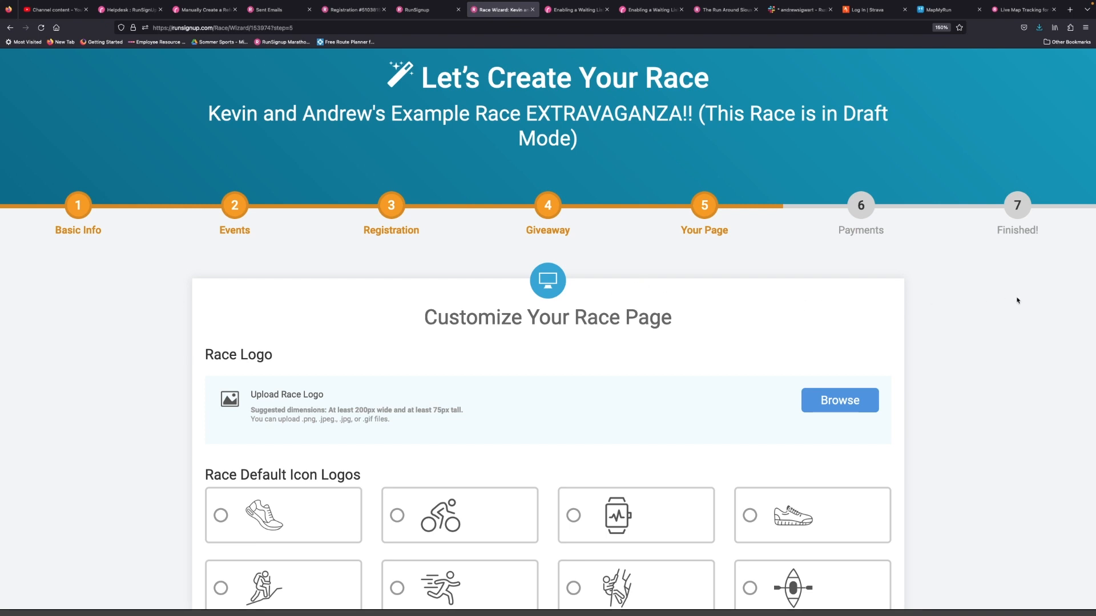
Check the suggested dimensions and file types for an uploaded race logo
scroll(1017, 300, down, 3)
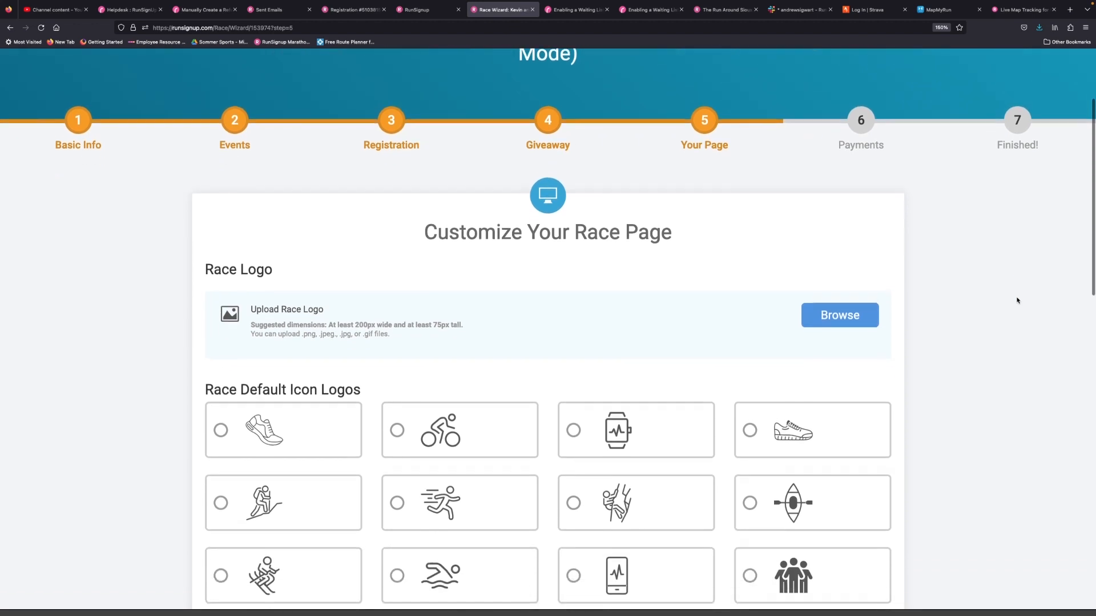
scroll(1017, 301, down, 1)
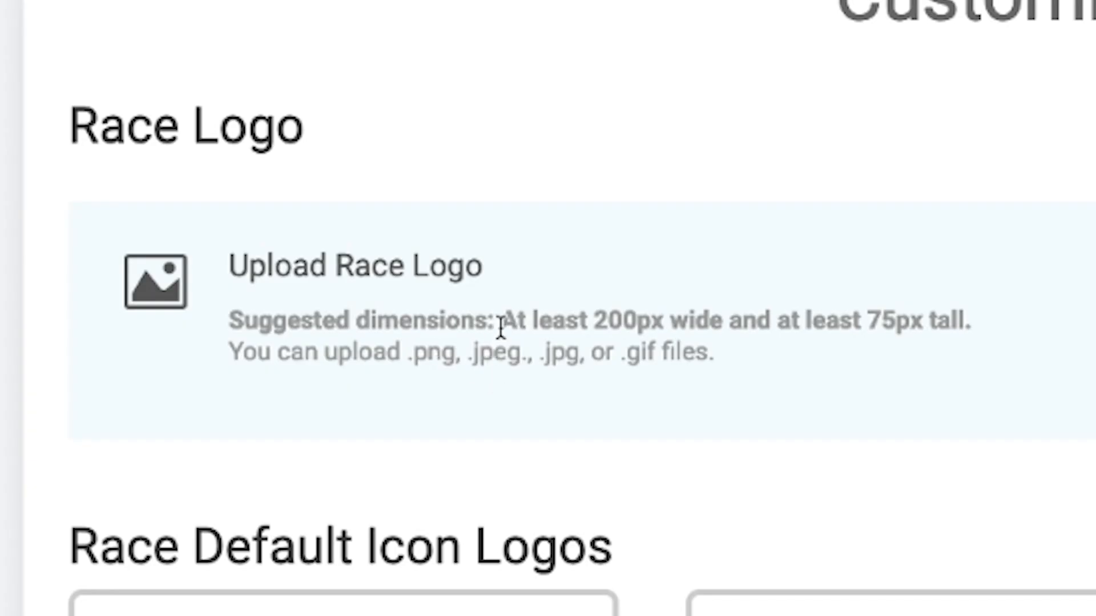
drag(501, 318, 1093, 329)
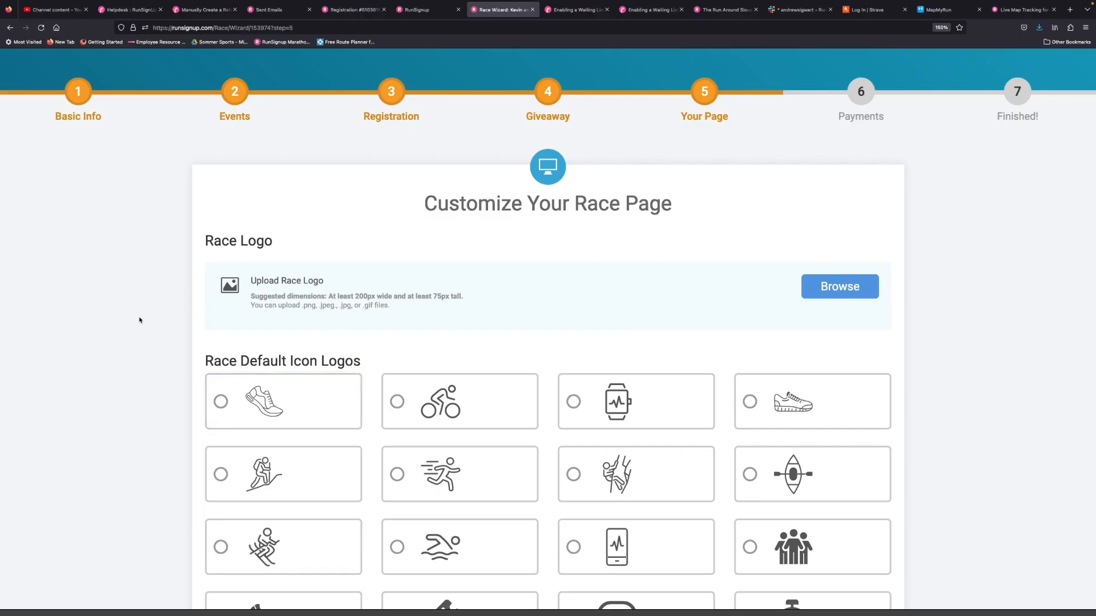
scroll(139, 320, down, 5)
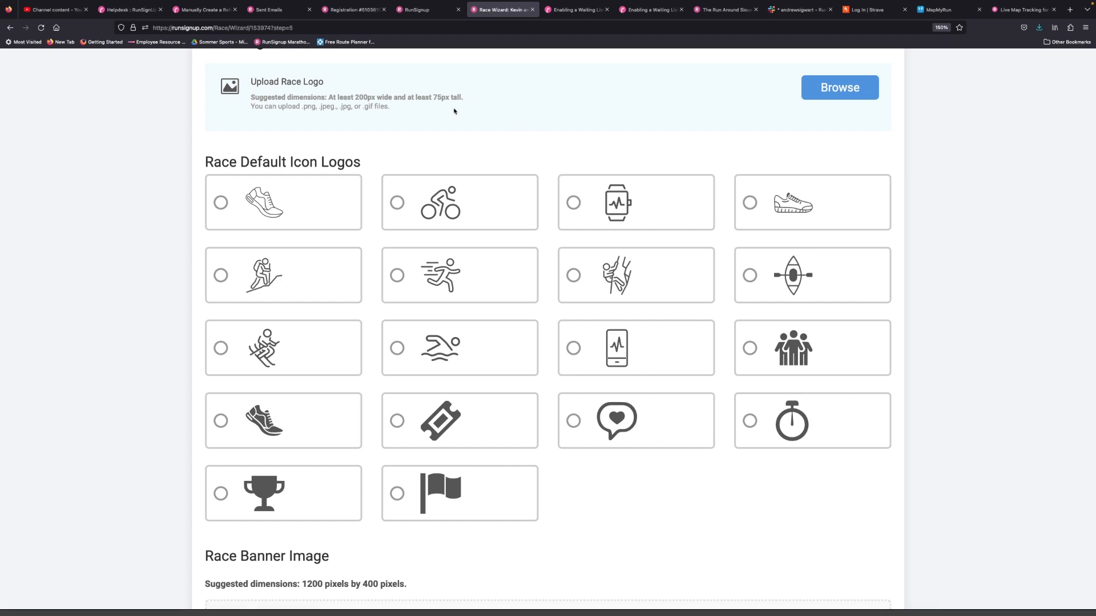
Try several default icon logos for the race, such as the cyclist, swimmer and smartwatch, and select the hiker icon
click(278, 201)
click(442, 214)
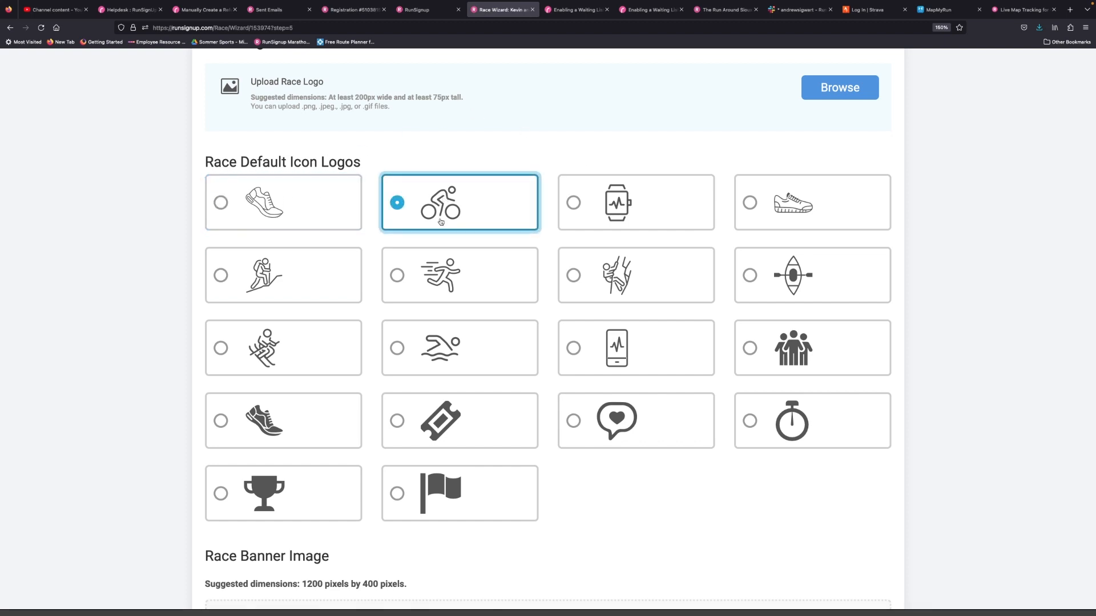
click(429, 276)
click(437, 350)
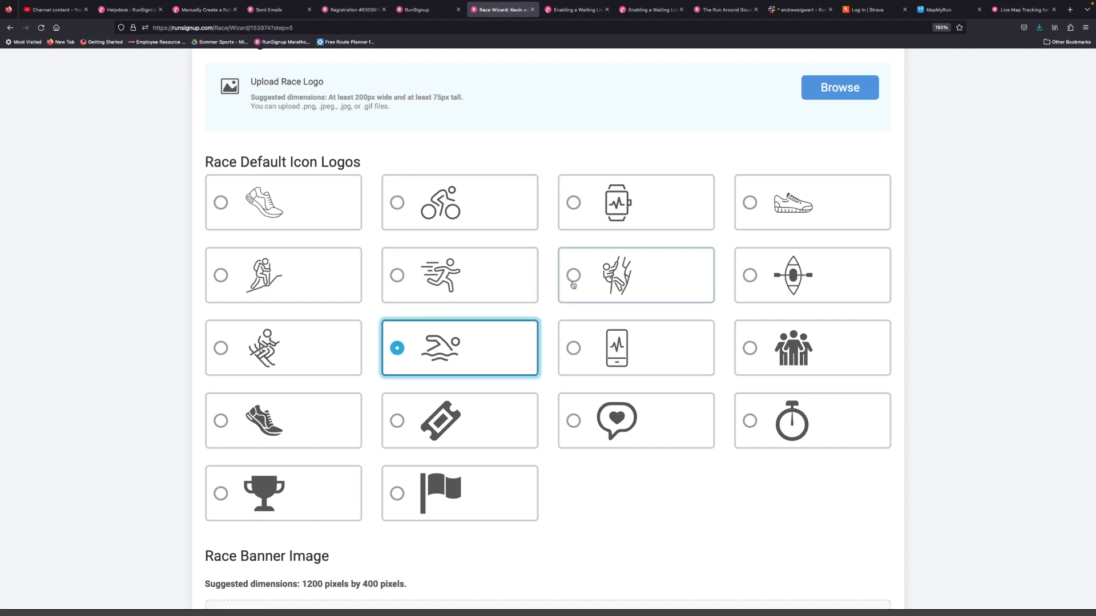
click(591, 274)
click(595, 214)
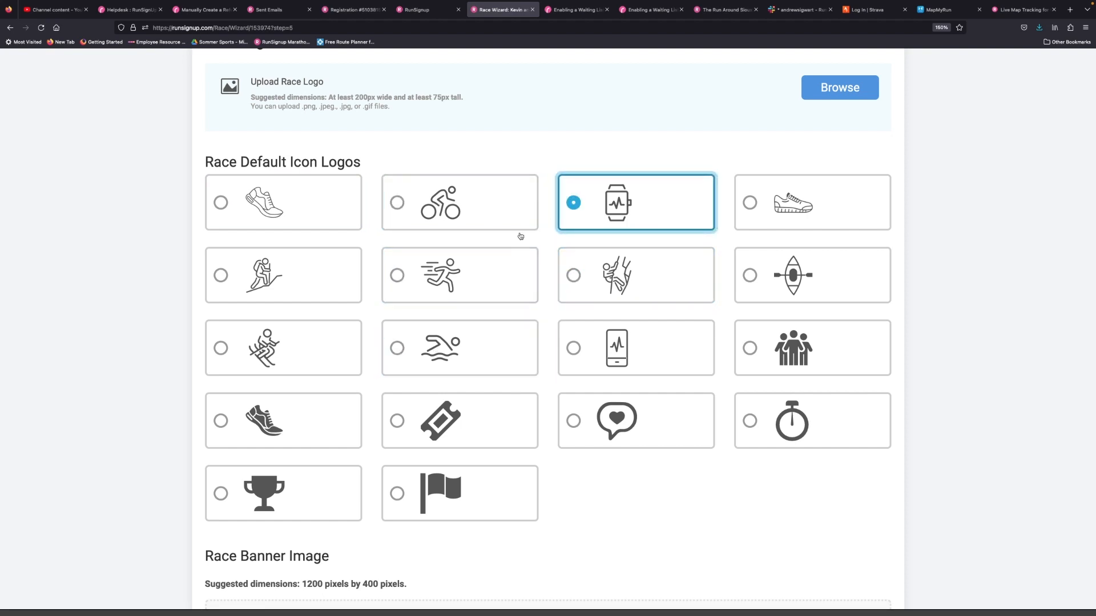
click(342, 358)
click(462, 351)
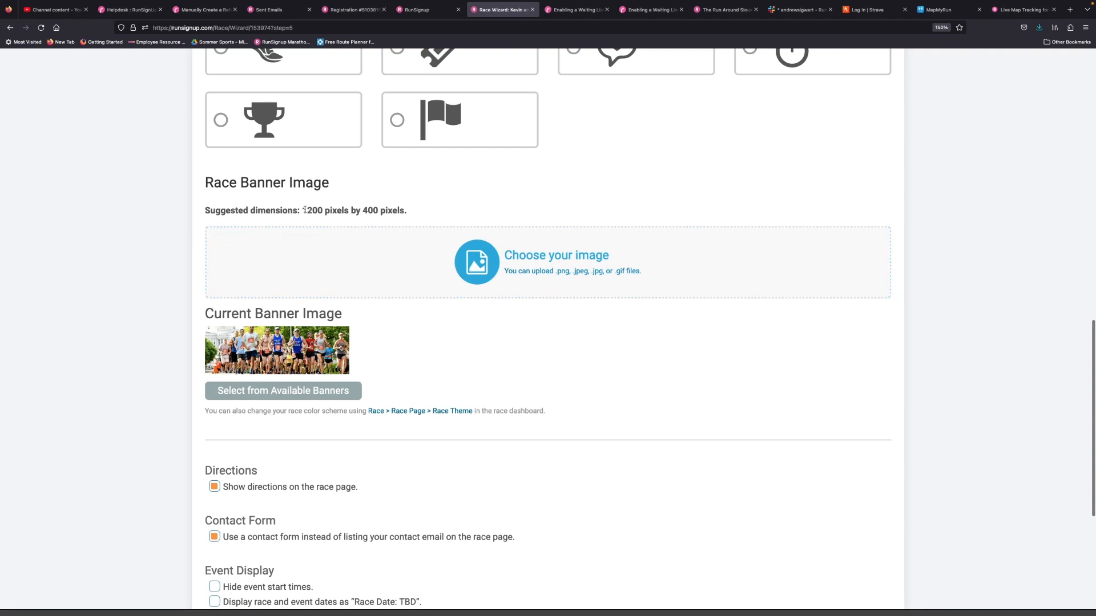
Check the suggested banner dimensions and select the available banner showing two runners in a desert canyon landscape
drag(303, 210, 404, 208)
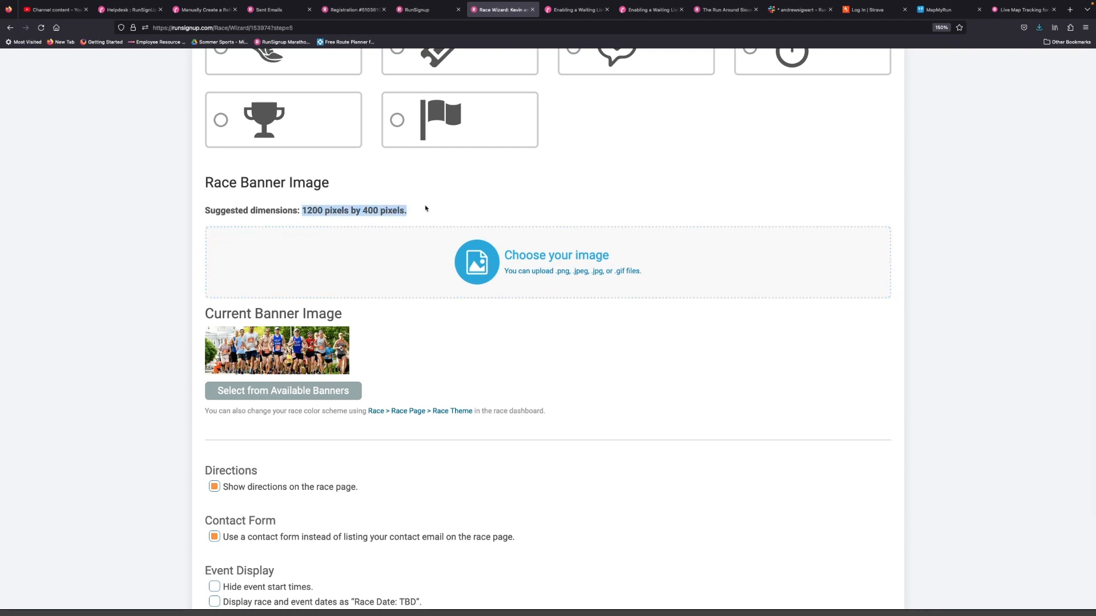
click(425, 208)
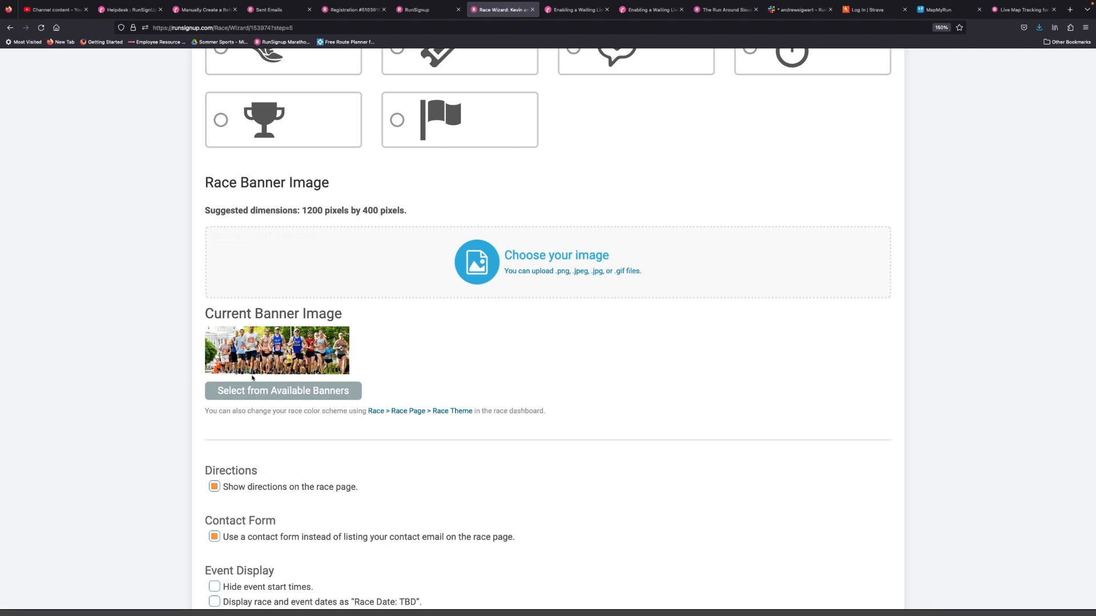
click(257, 392)
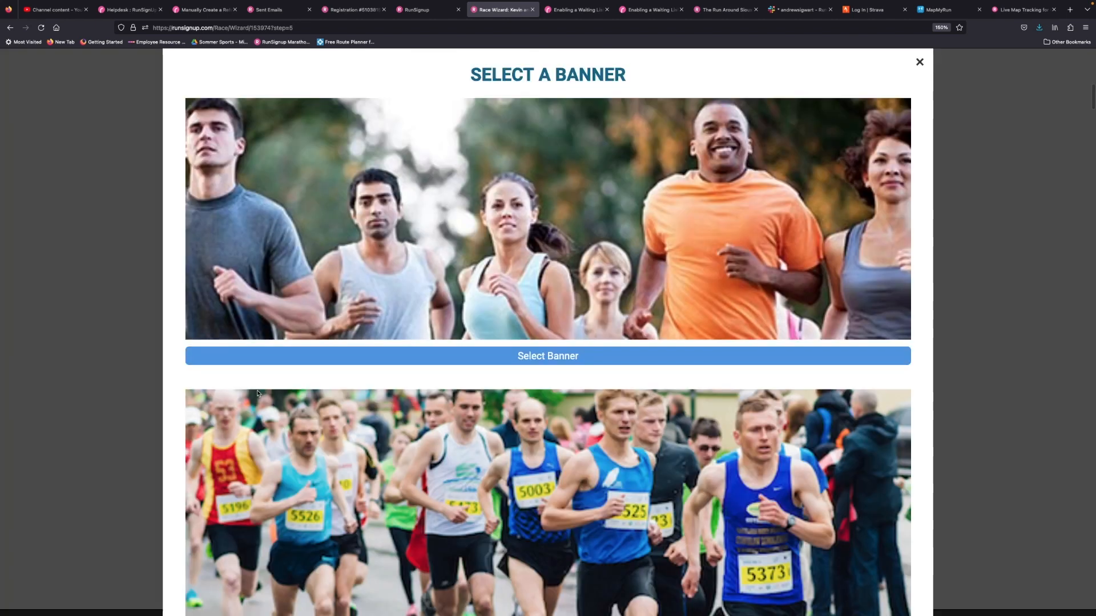
scroll(559, 218, down, 8)
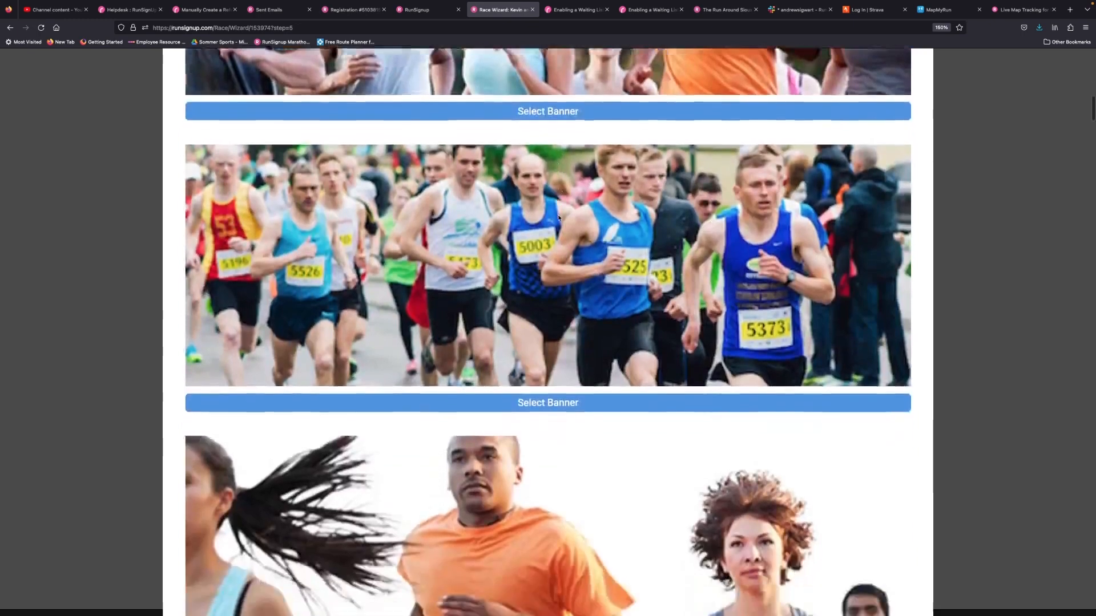
scroll(559, 218, down, 7)
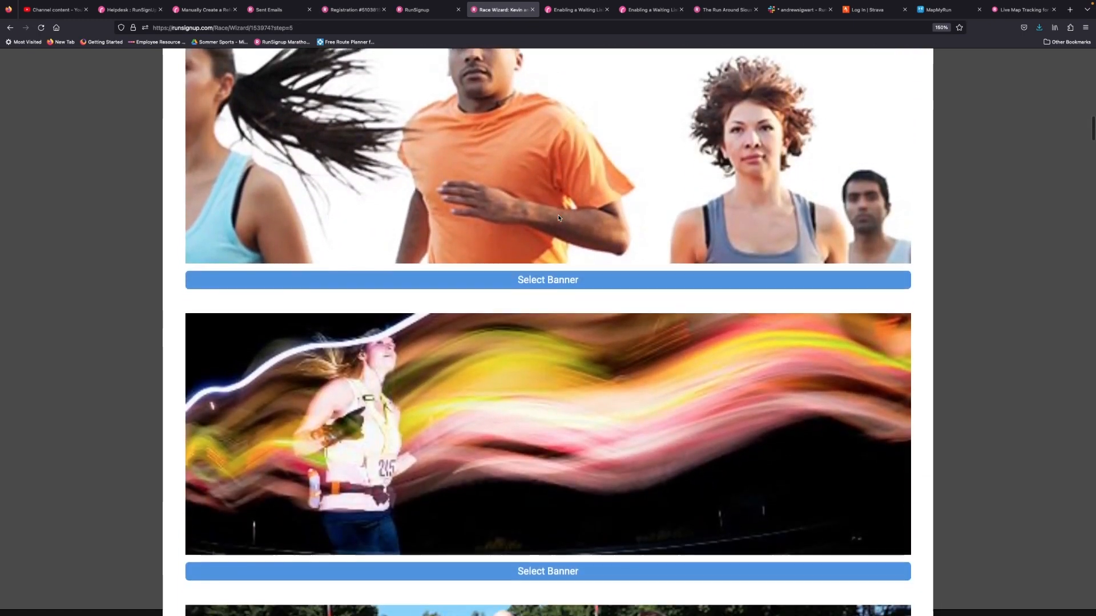
scroll(559, 218, down, 8)
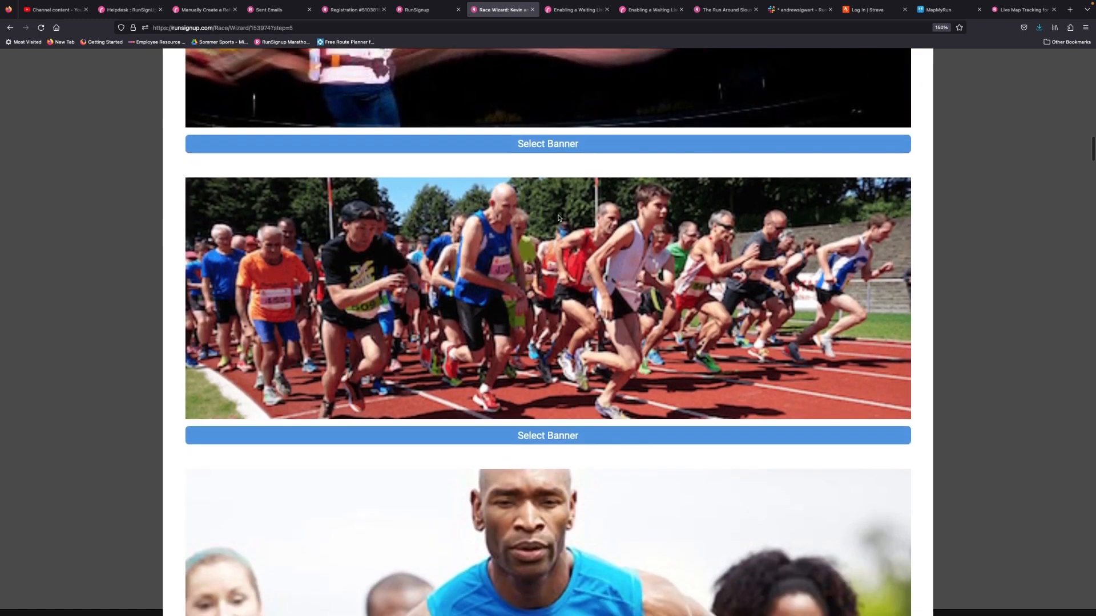
scroll(559, 218, down, 10)
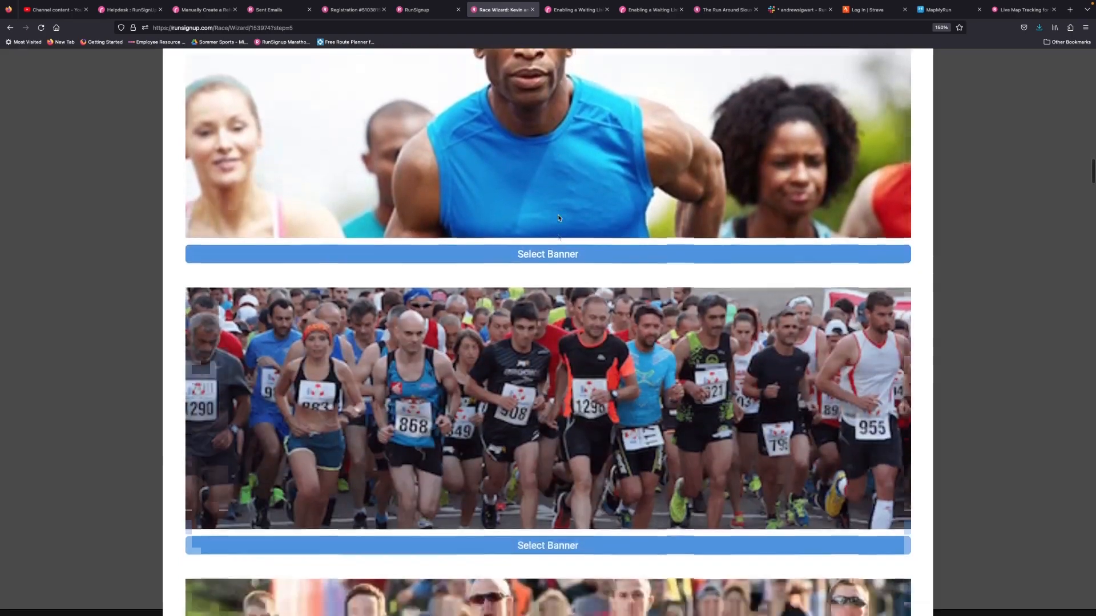
scroll(559, 218, down, 10)
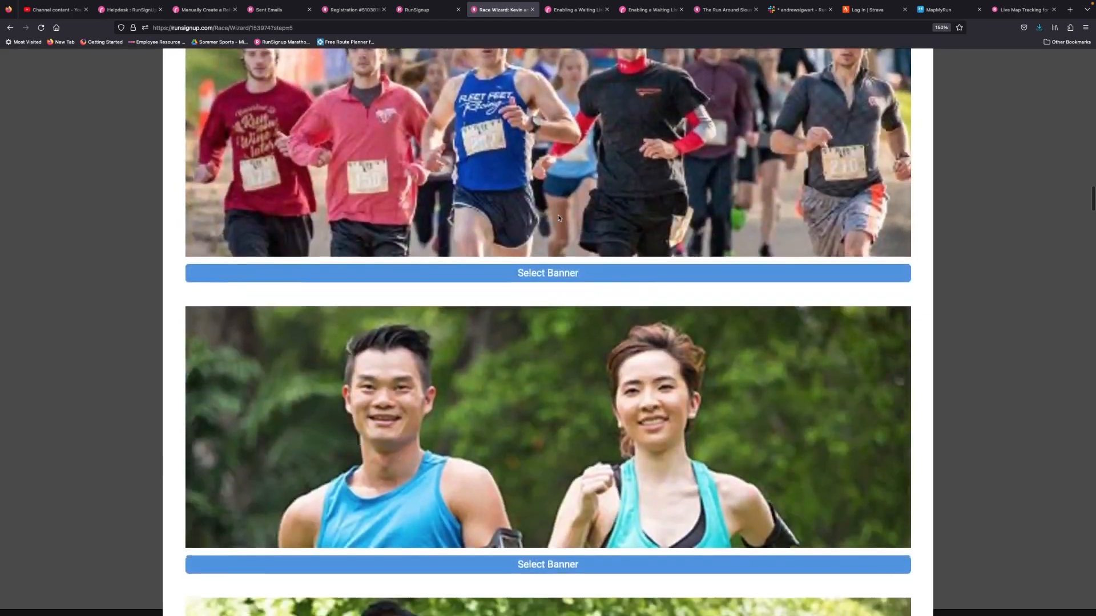
scroll(559, 218, down, 12)
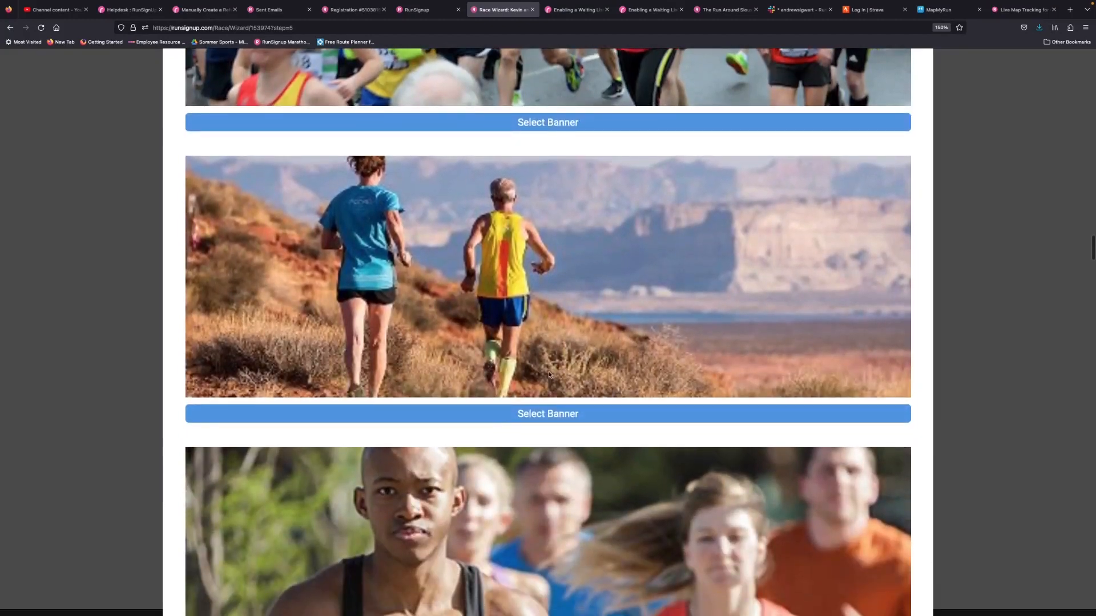
click(553, 415)
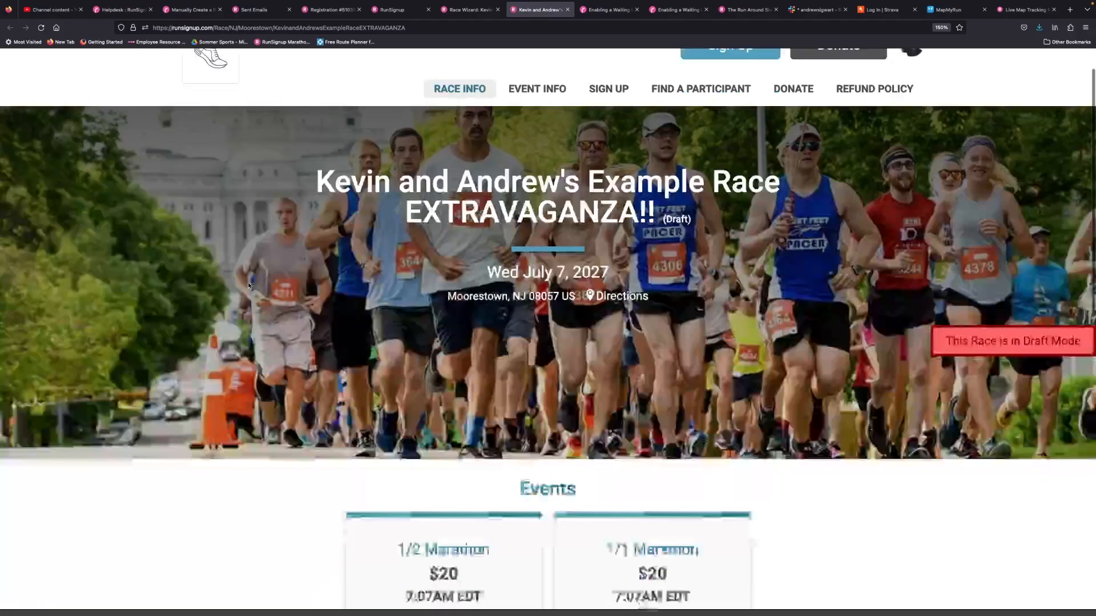
Open the directions map on the draft race's public page and zoom in on the race venue
scroll(249, 285, down, 15)
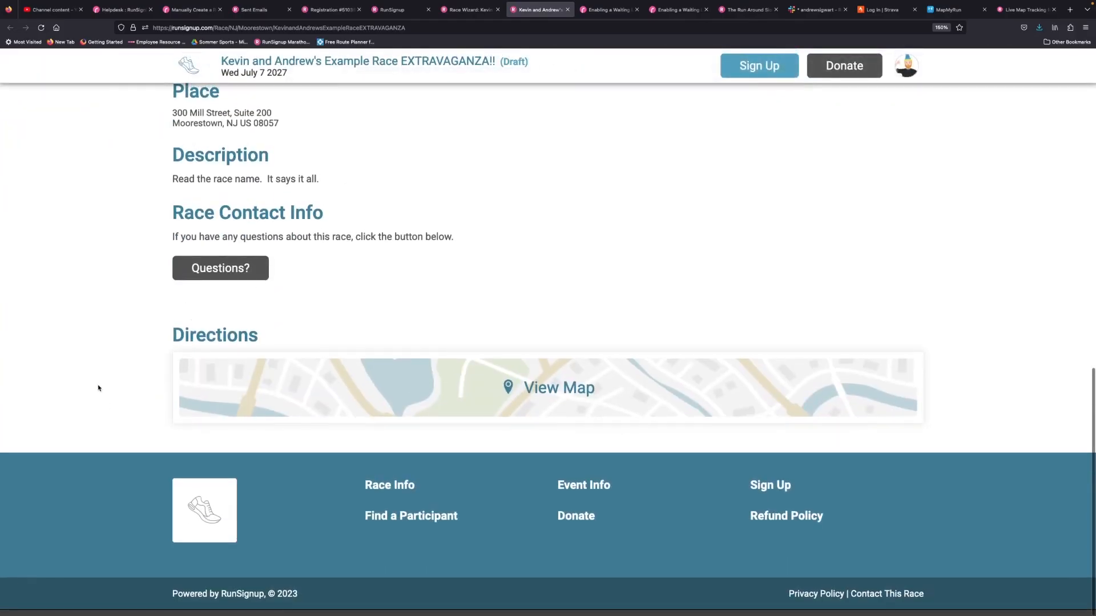
click(263, 381)
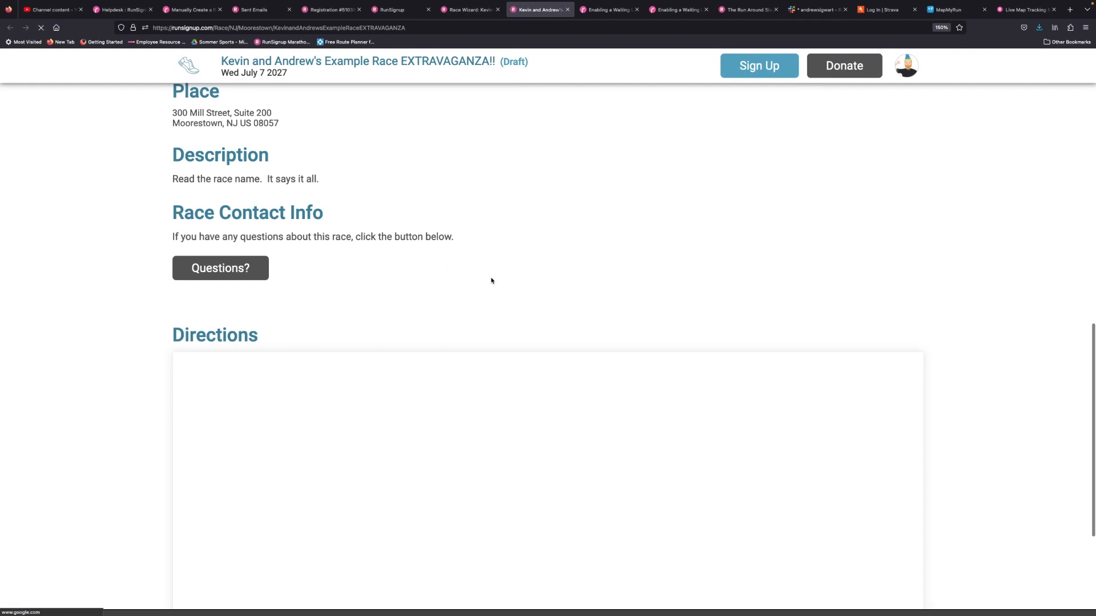
scroll(1010, 296, down, 3)
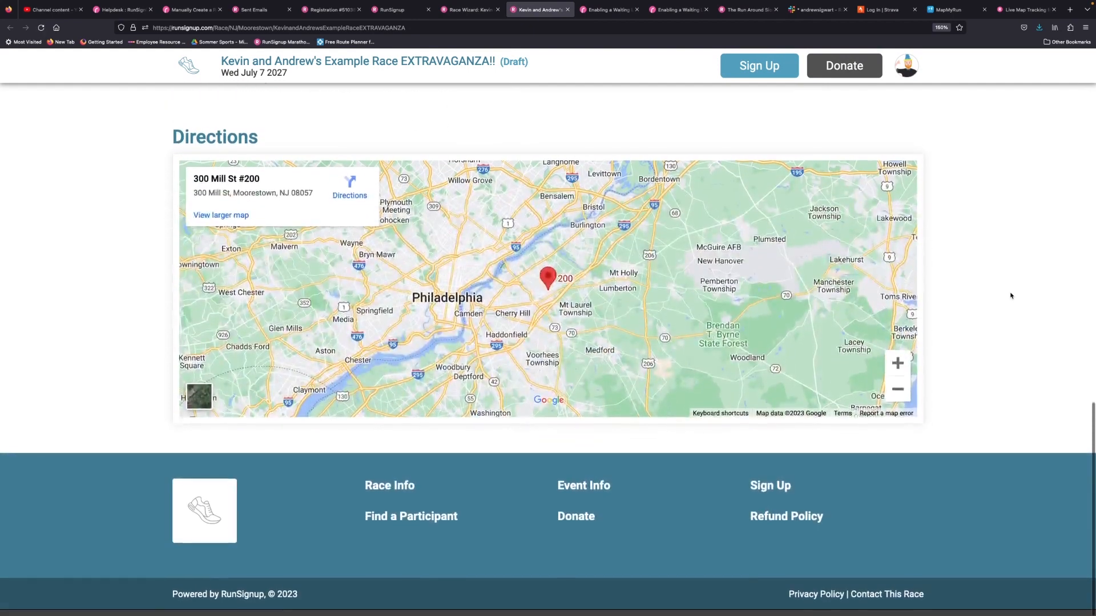
scroll(1010, 295, up, 1)
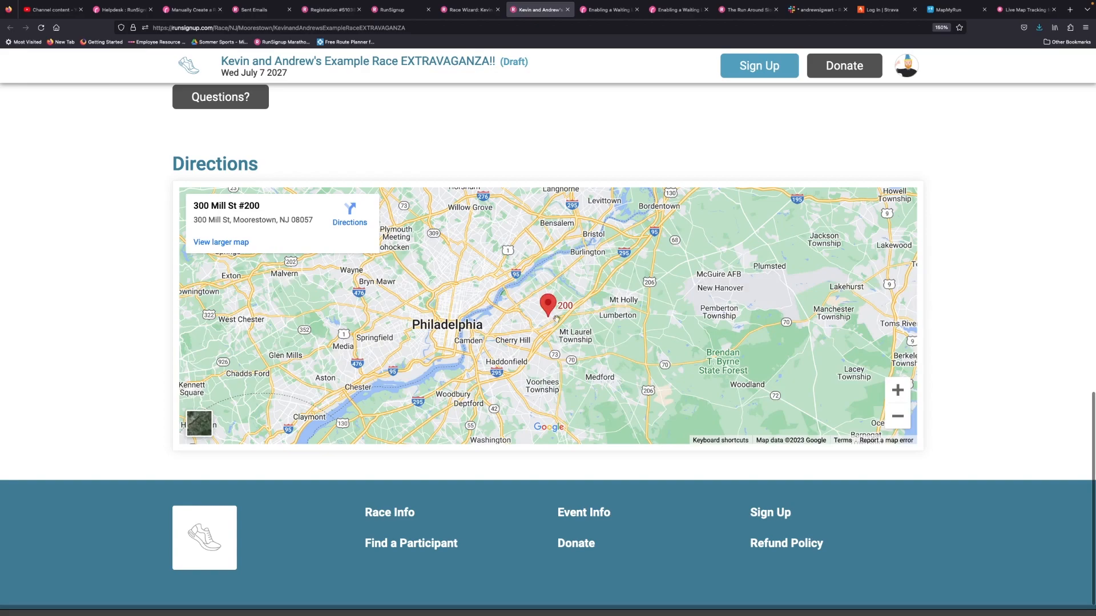
scroll(556, 318, up, 3)
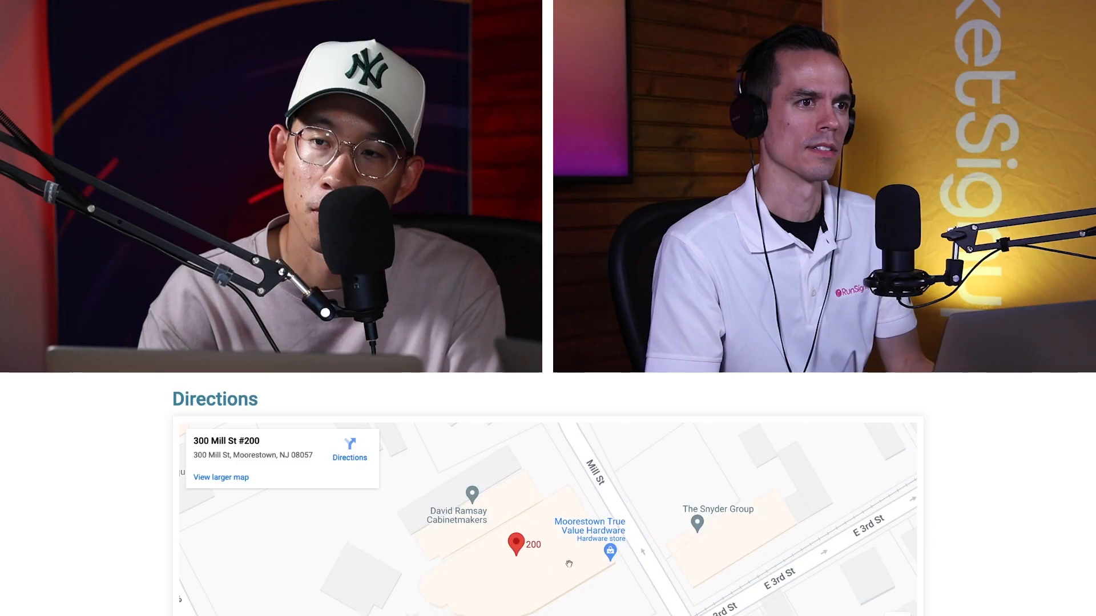
scroll(571, 554, up, 4)
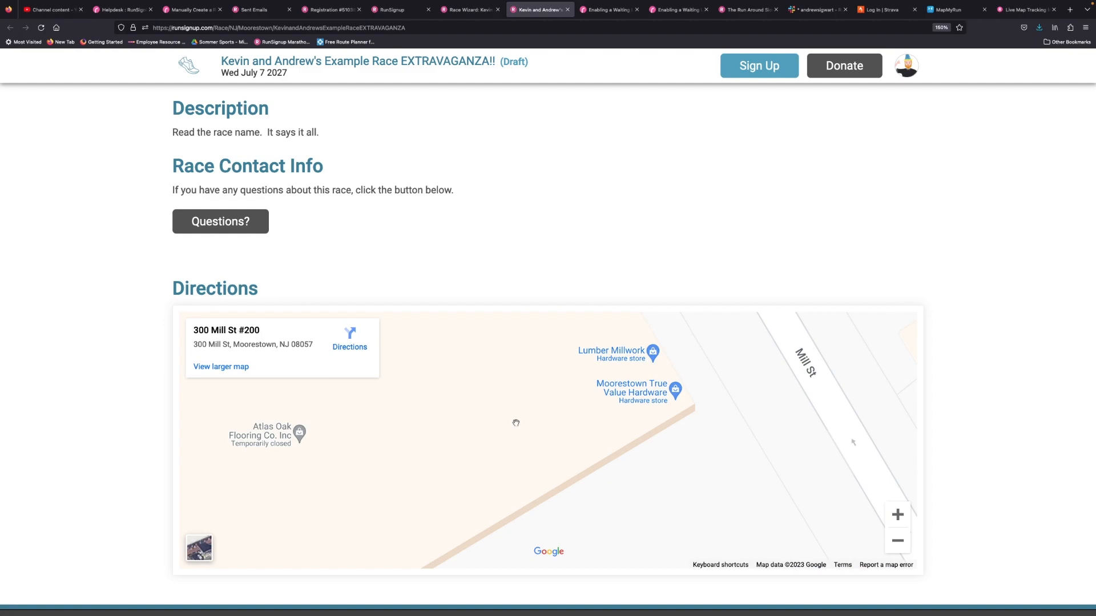
scroll(516, 423, up, 2)
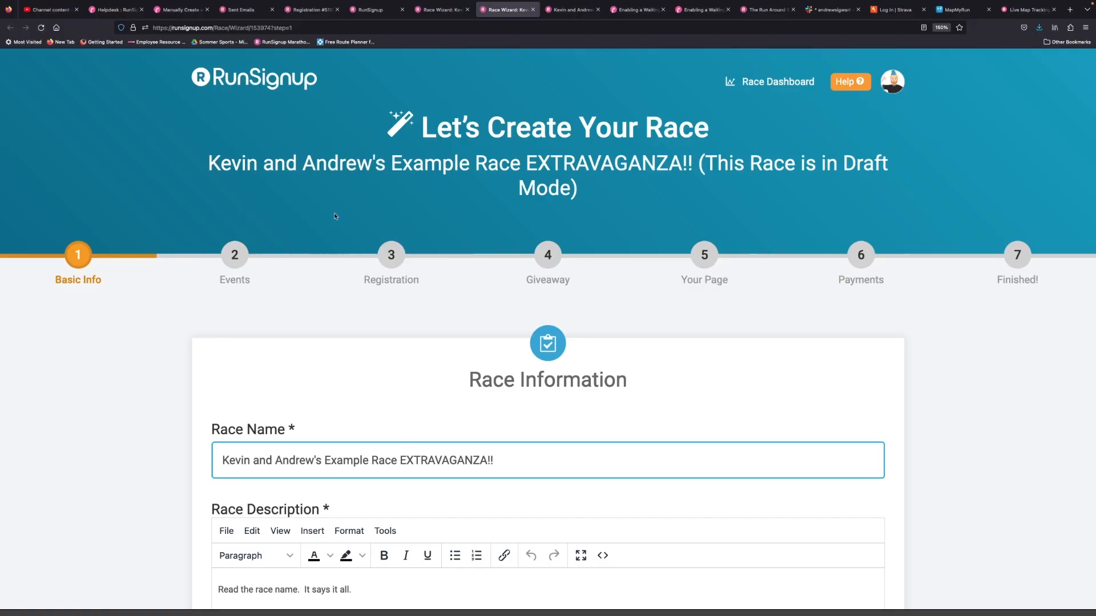
Check the race contact email in the wizard's basic info and open the questions form on the race page
scroll(215, 284, down, 13)
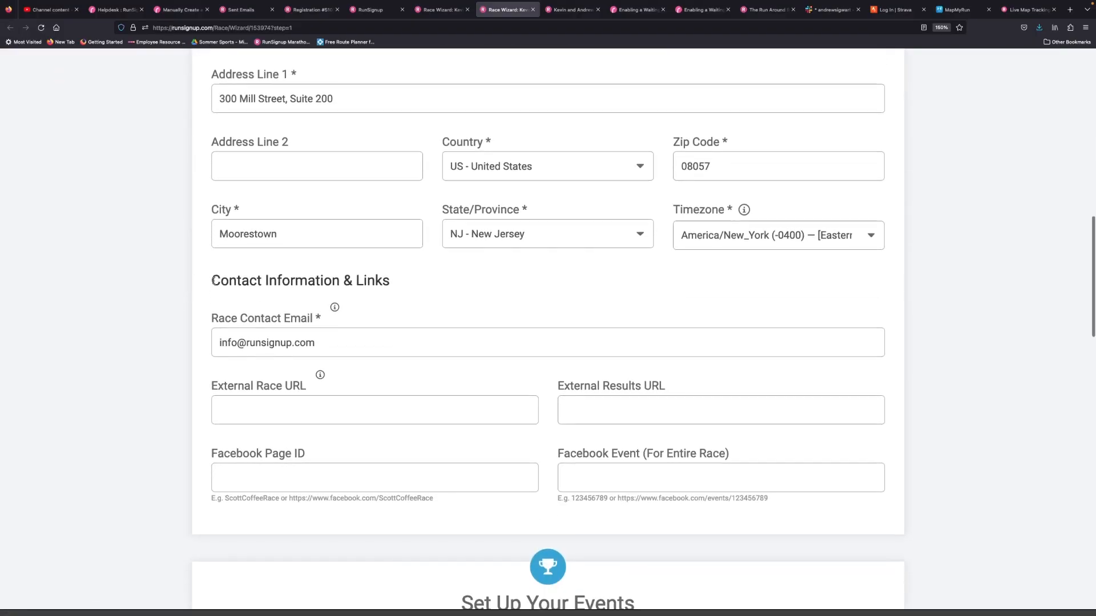
triple_click(340, 315)
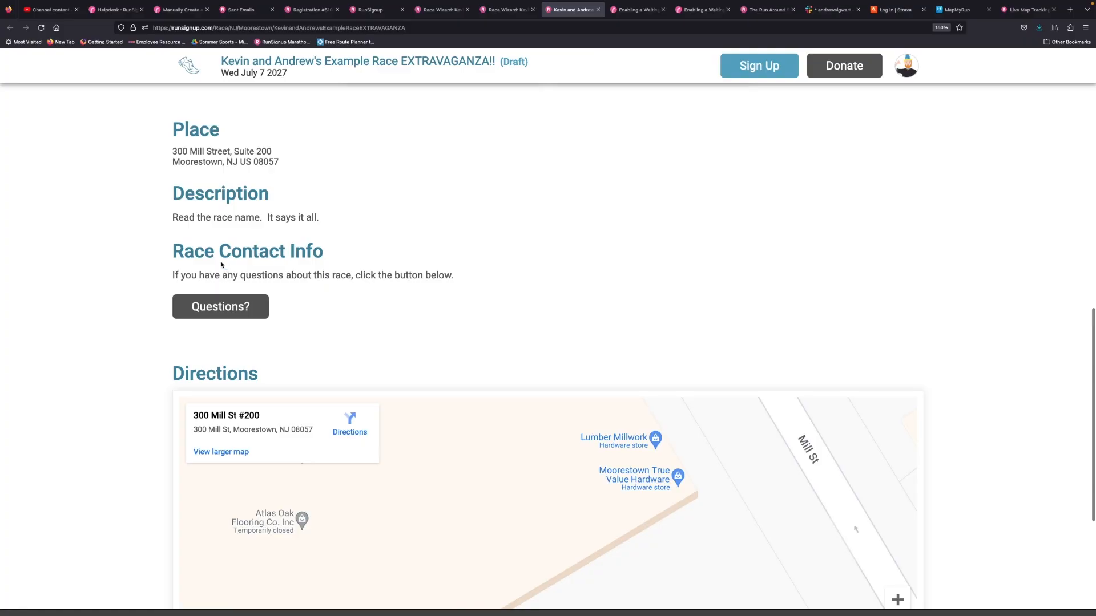
click(220, 306)
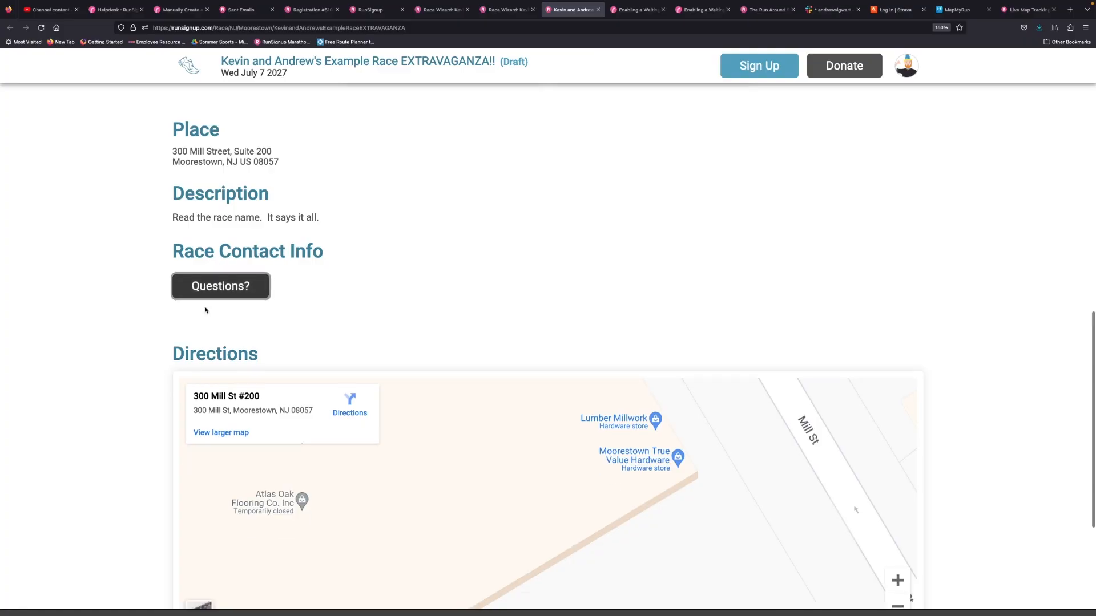
scroll(114, 237, up, 2)
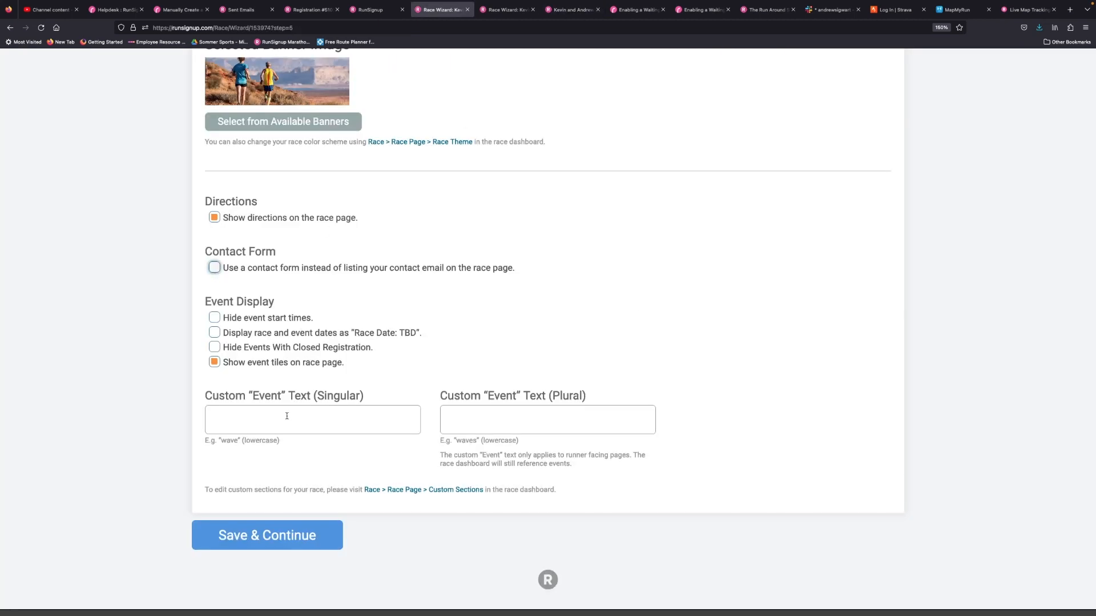
Save the page settings with the contact form option turned off and review the contact info on the race page
click(270, 538)
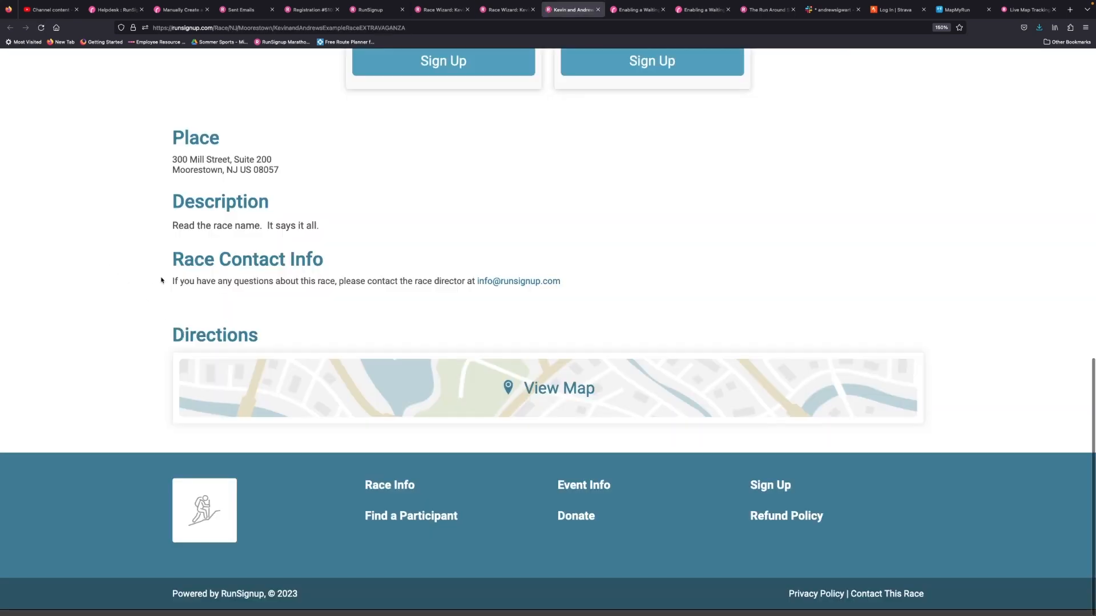
drag(165, 282, 583, 290)
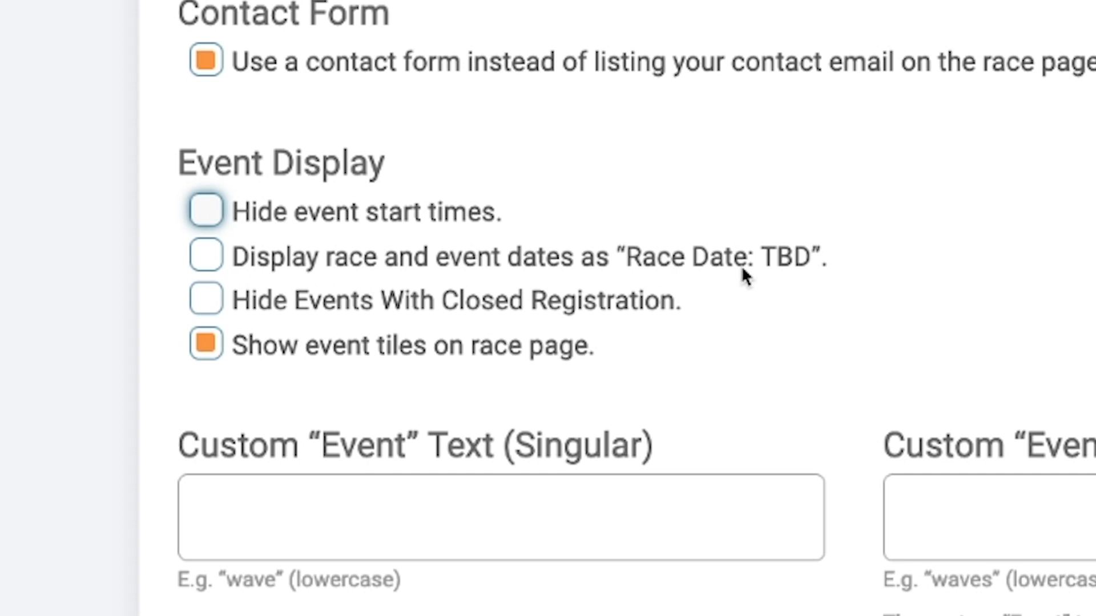
Try the event display options for showing dates as "Race Date: TBD" and hiding events with closed registration
click(205, 263)
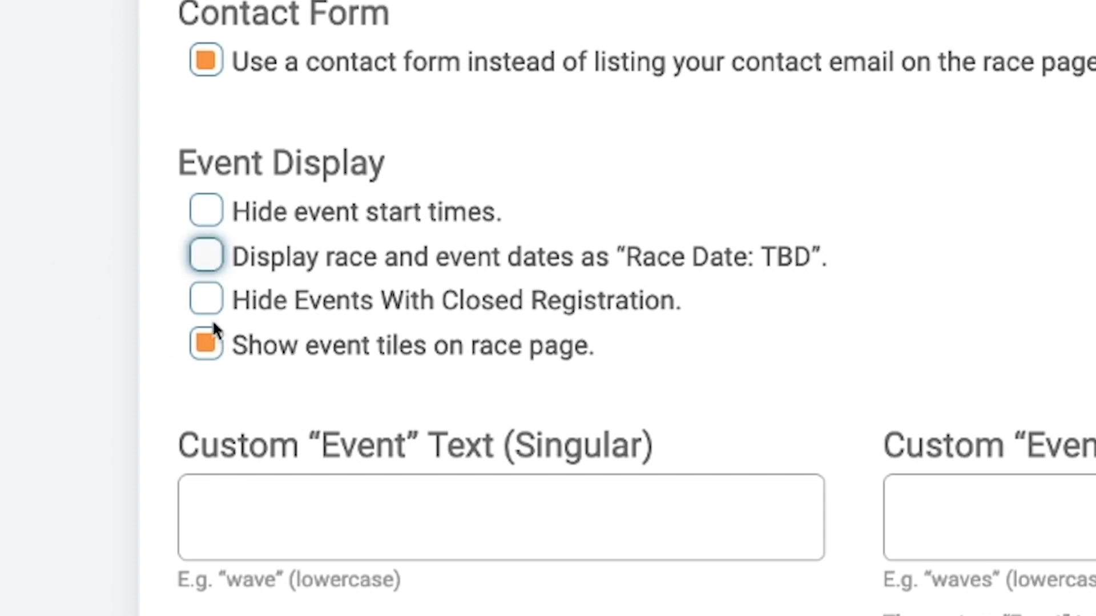
click(206, 298)
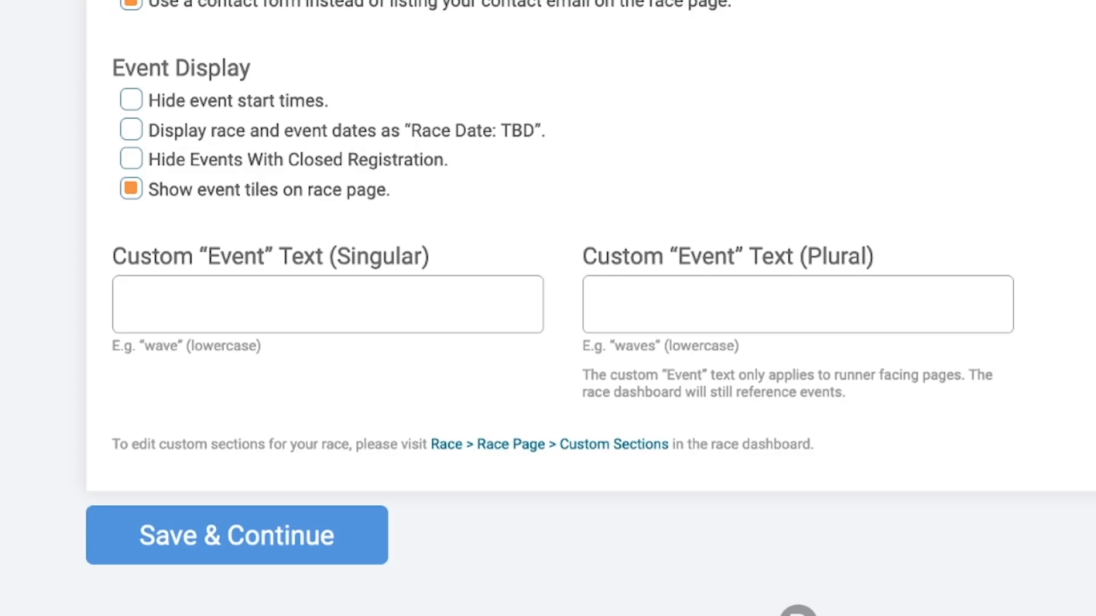
Set the custom "Event" text to "wave" for the singular and "waves" for the plural
drag(210, 257, 265, 257)
click(293, 293)
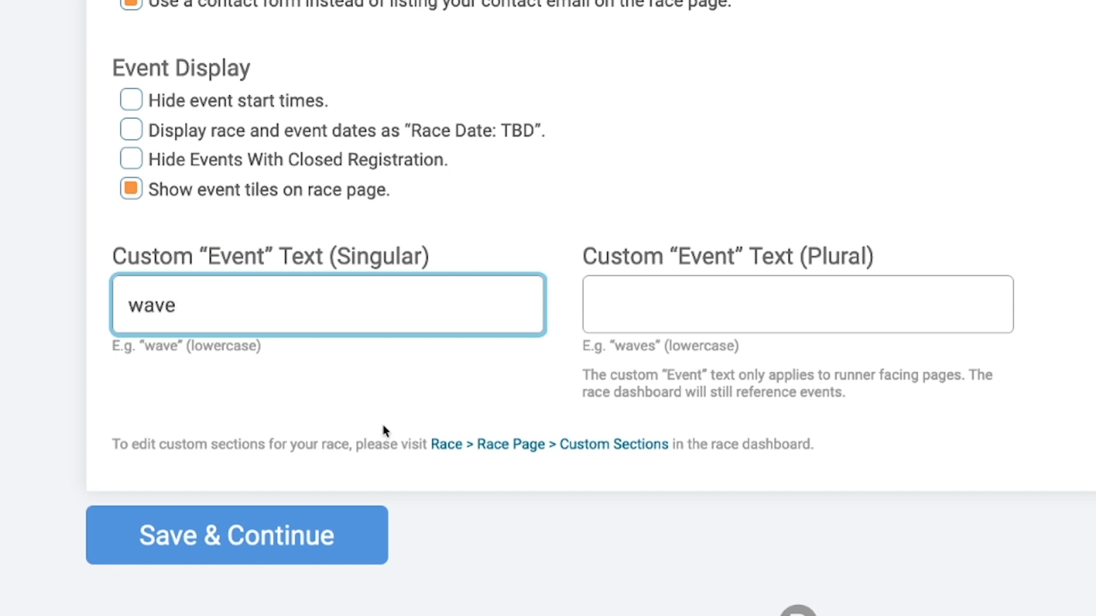
click(668, 303)
text(waves)
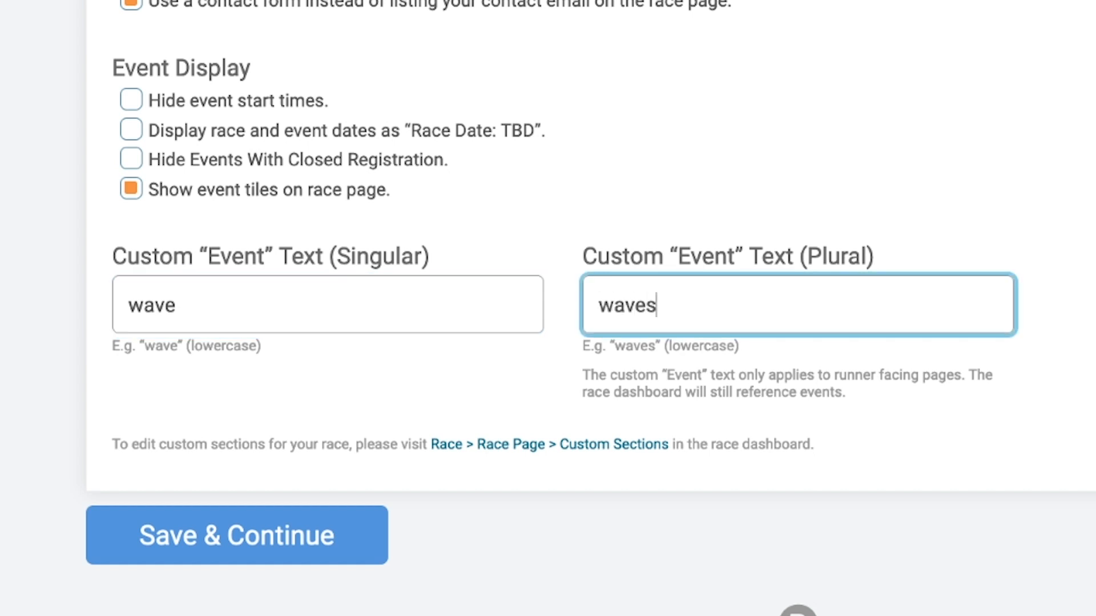
Save the page settings with the custom event text and review the wave wording on the public race page
click(467, 546)
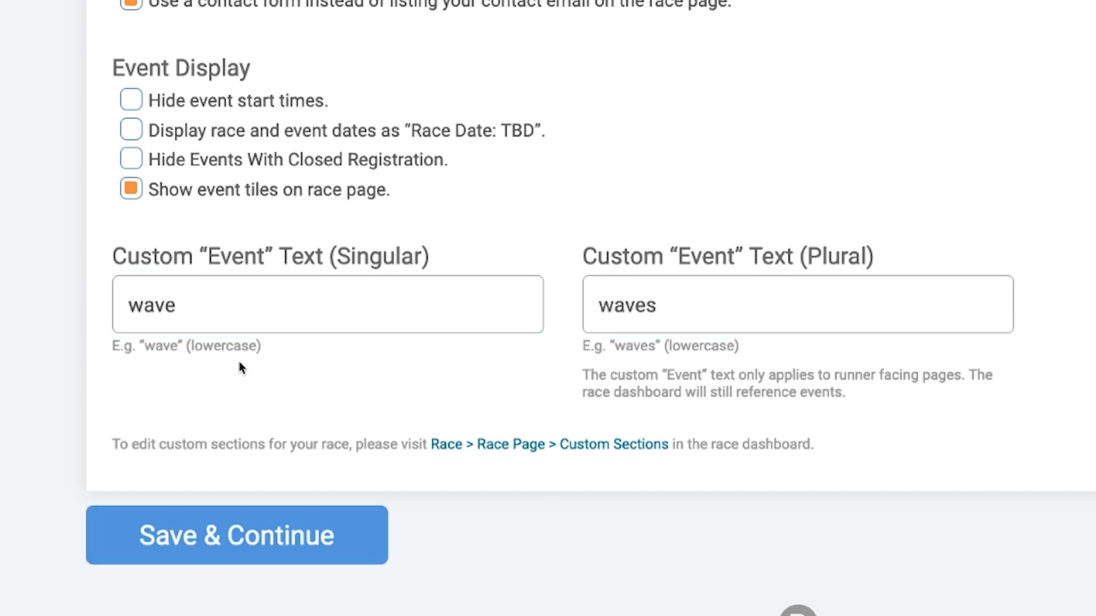
click(193, 547)
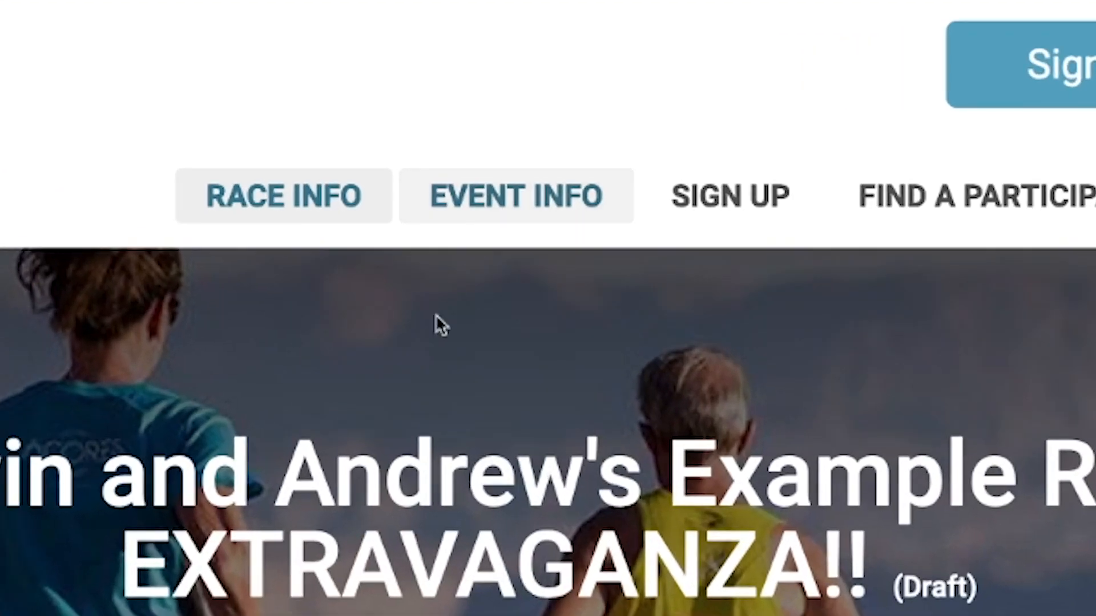
scroll(431, 364, down, 10)
scroll(431, 364, up, 10)
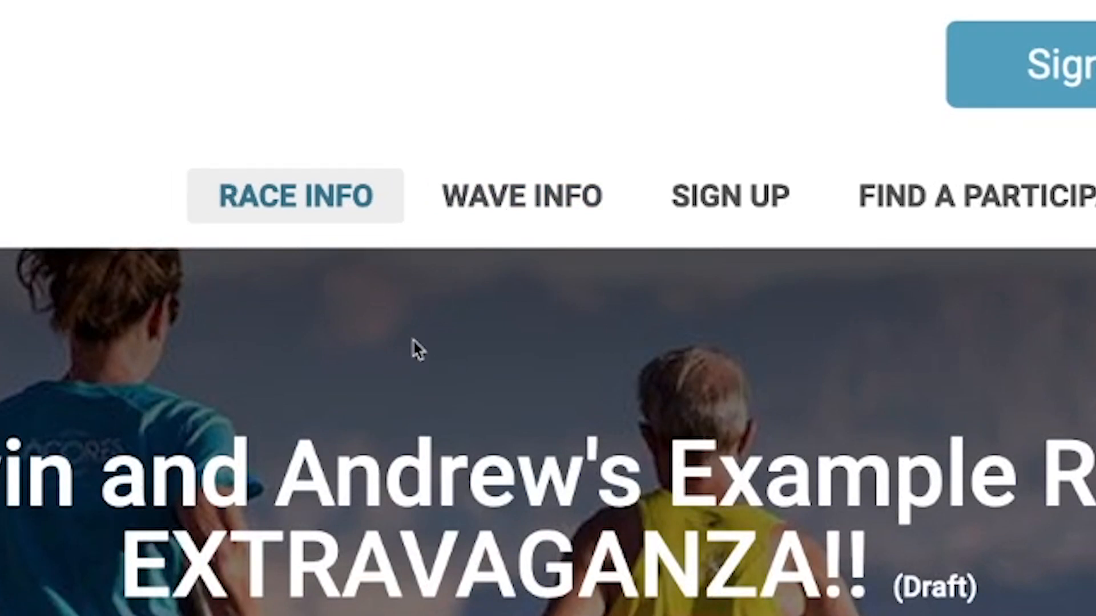
click(485, 231)
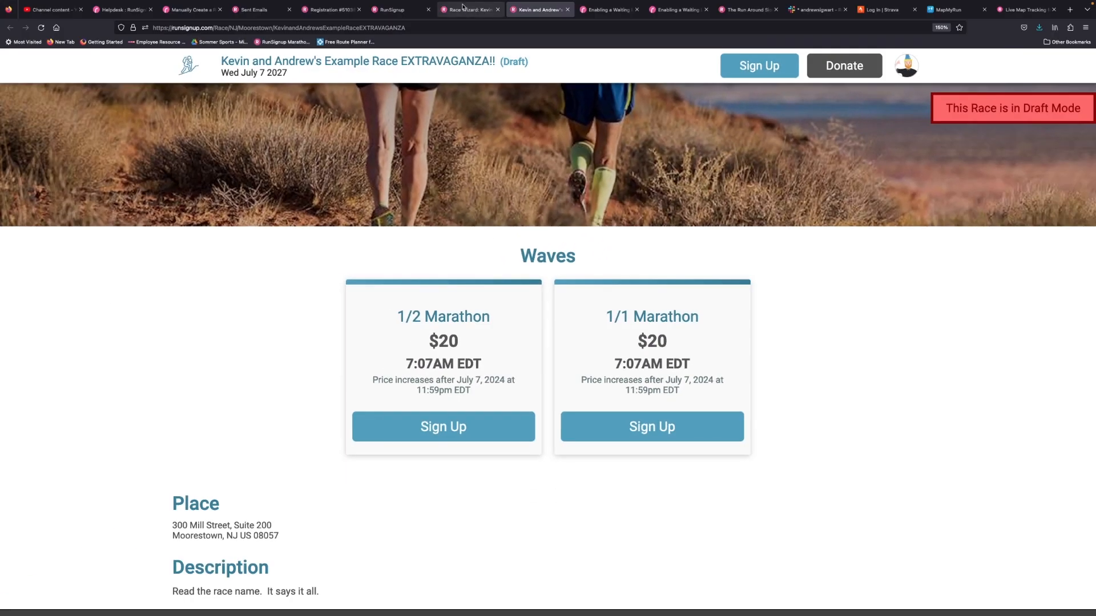
Return to the wizard's Your Page step and clear both the singular and plural custom "Event" text
click(463, 8)
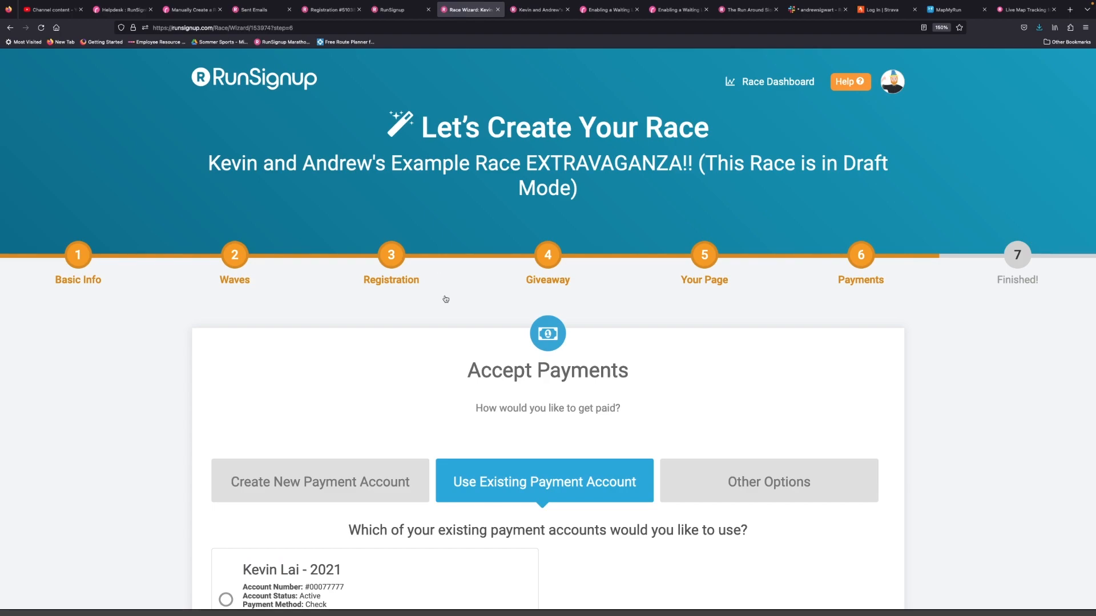
click(705, 256)
scroll(707, 257, down, 10)
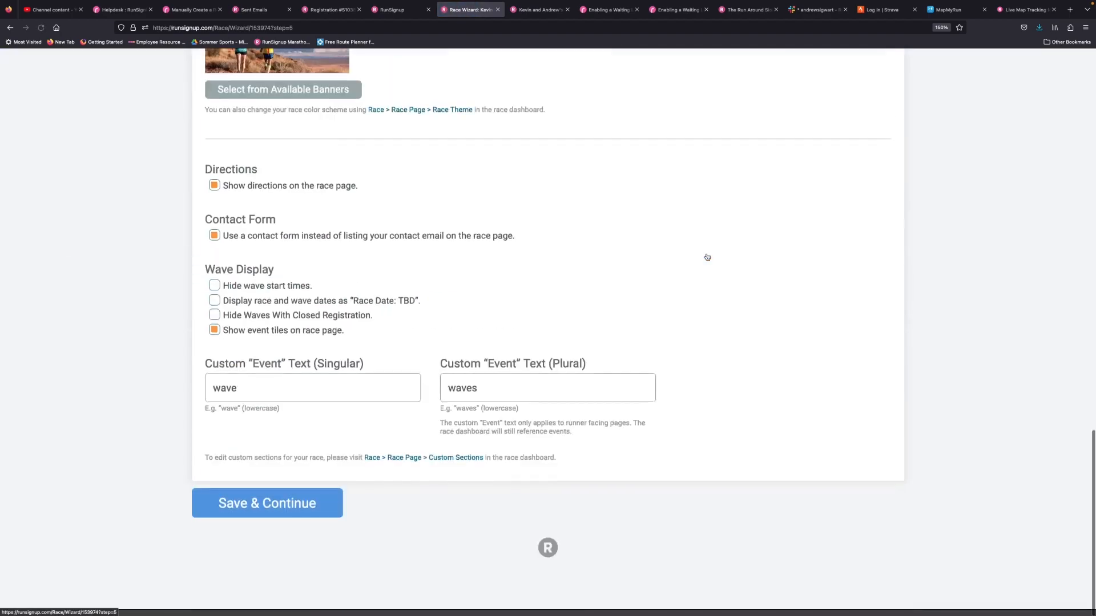
scroll(706, 257, up, 1)
click(331, 420)
key(BackSpace)
key(BackSpace)
key(BackSpace)
key(BackSpace)
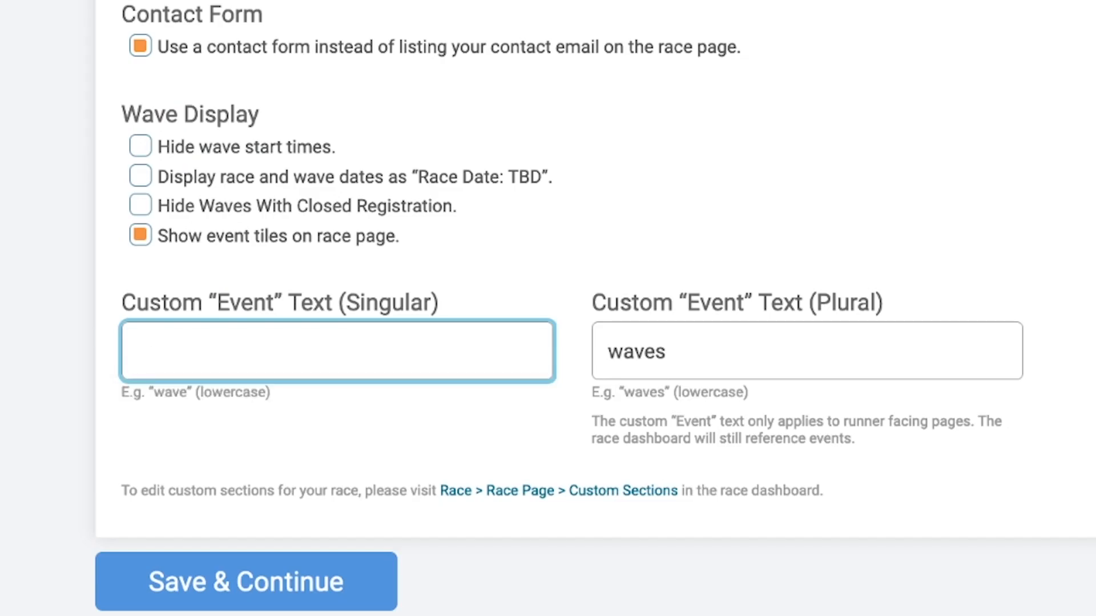
key(Tab)
key(BackSpace)
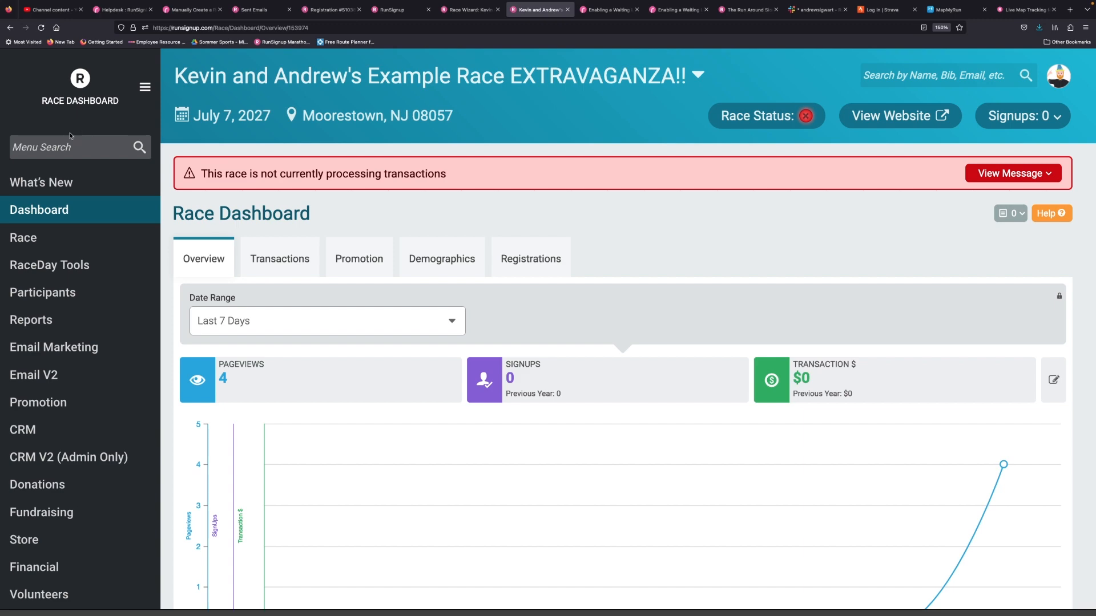
Find the Misc Settings in the race dashboard and set the custom wording for "Race" to "swim"
text(misc)
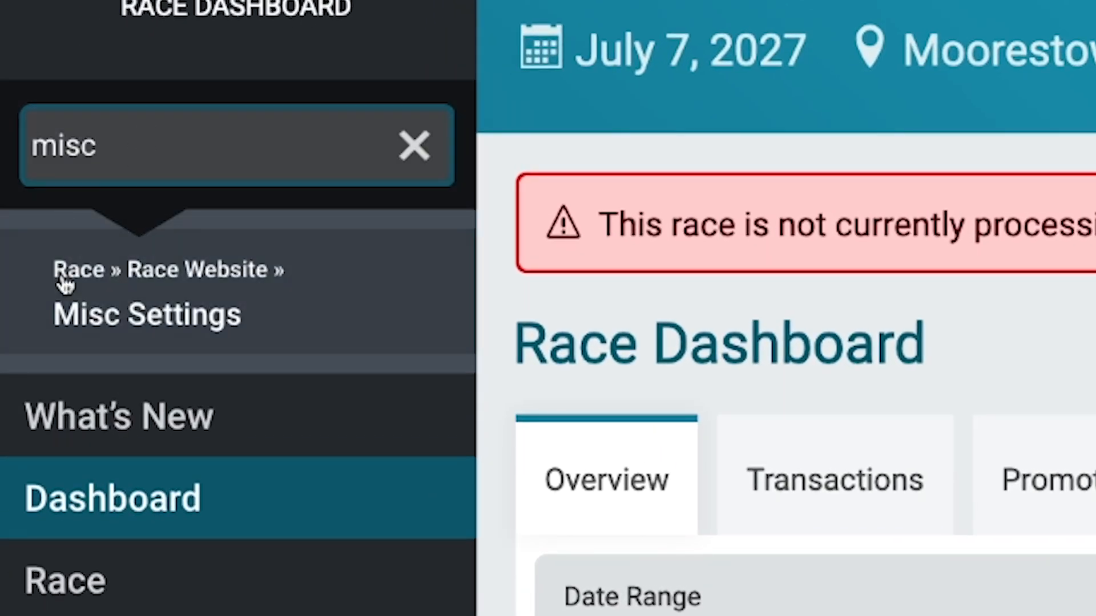
click(111, 313)
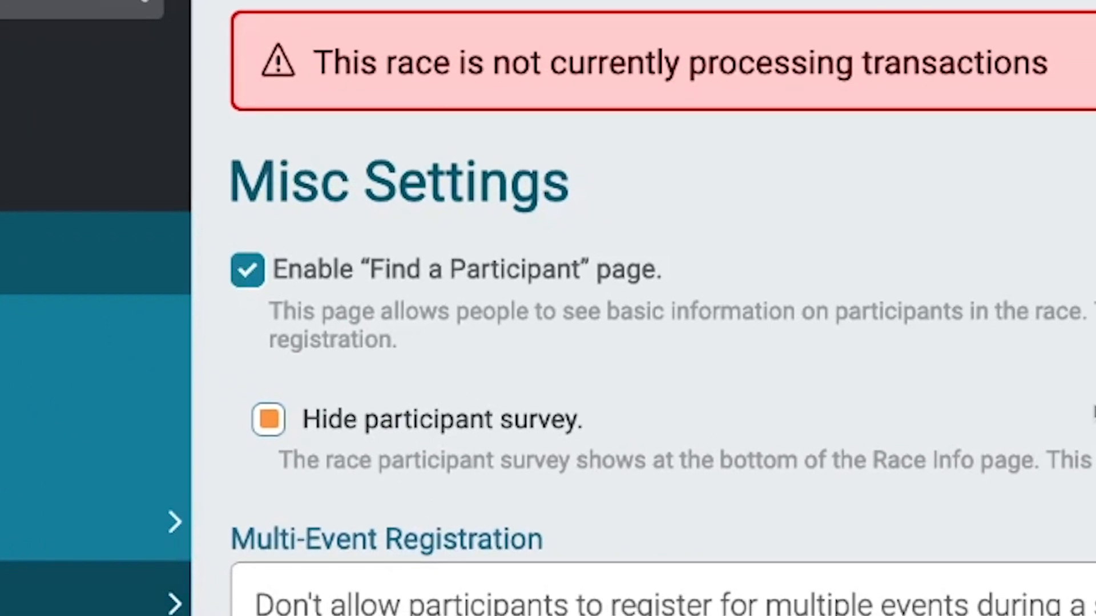
scroll(970, 348, down, 20)
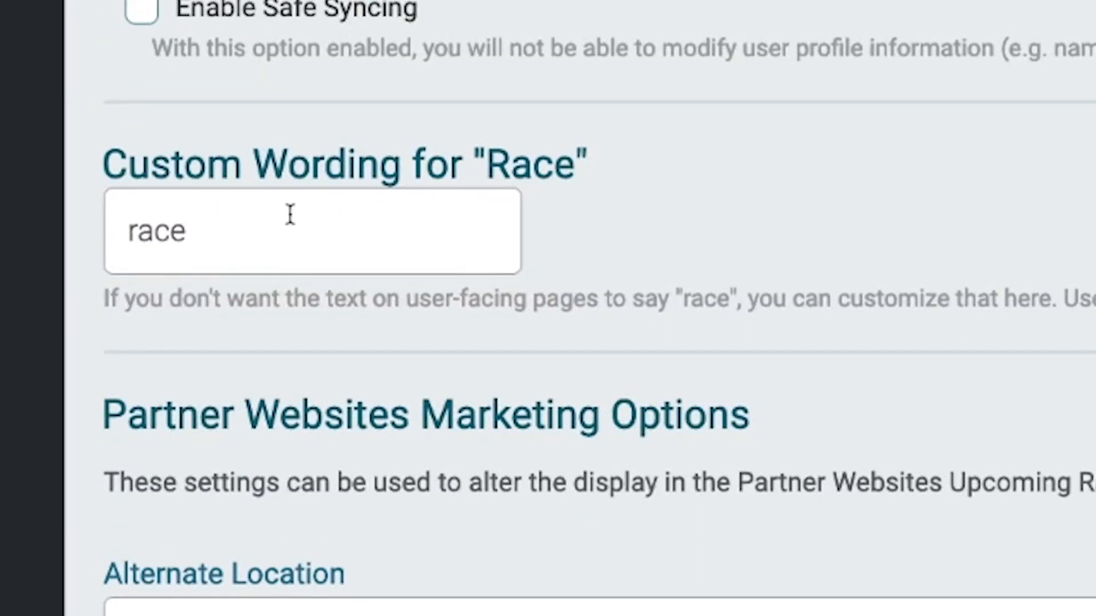
drag(290, 215, 110, 215)
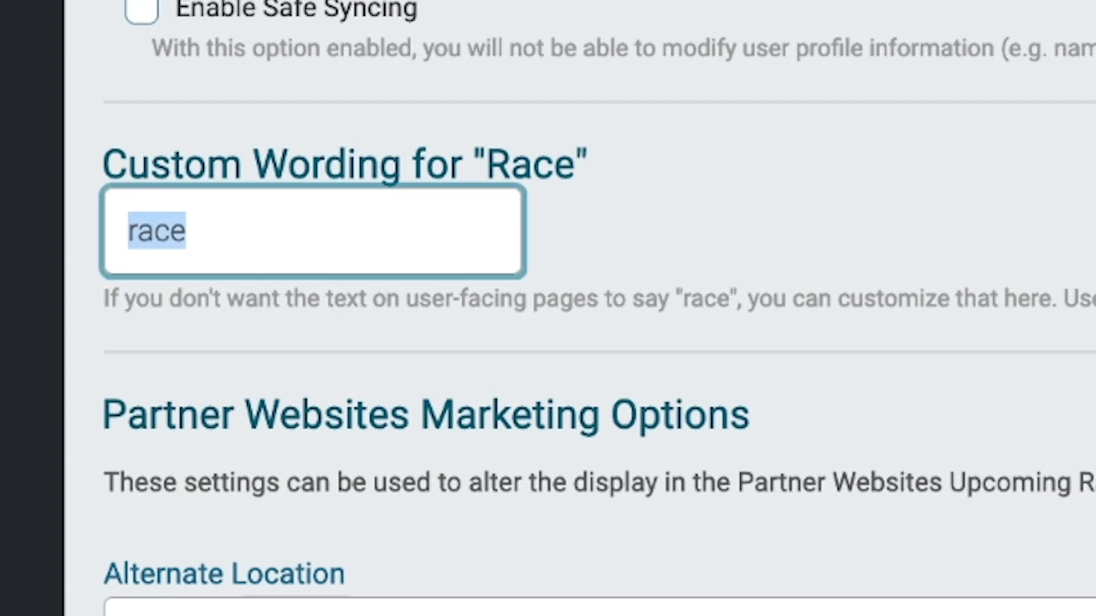
text(swim)
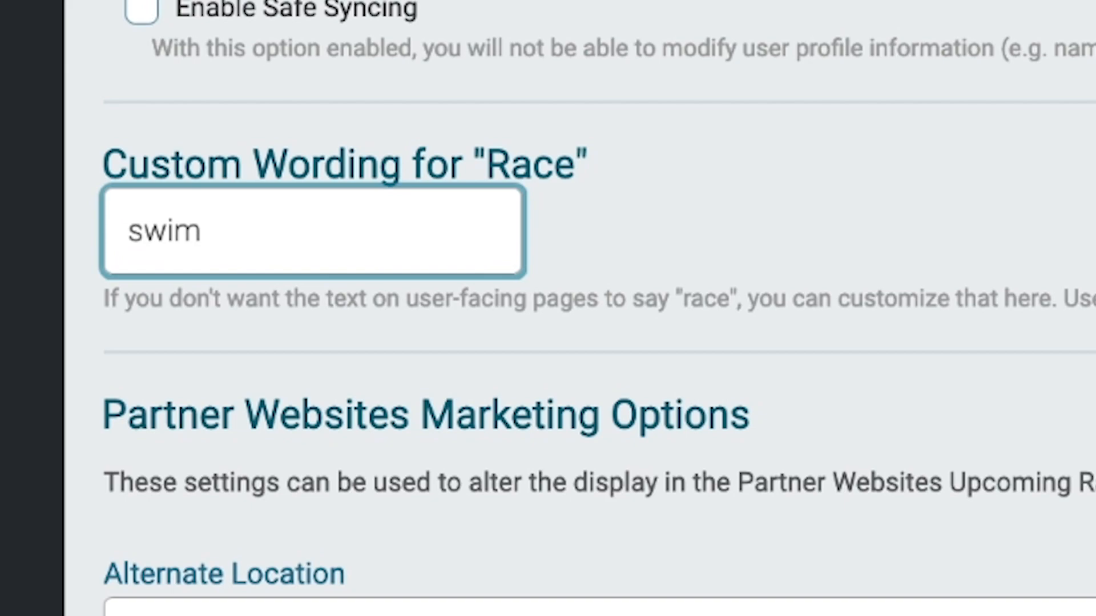